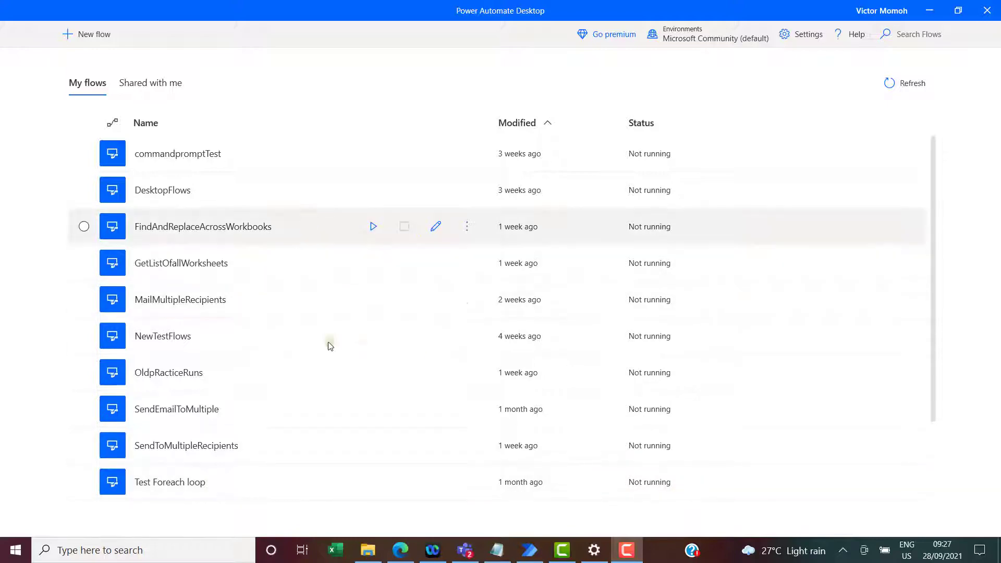
- Examine the workbook names in the Rename_ExFiles folder in File Explorer and return to Power Automate Desktop
{"action": "left_click", "coordinate": [375, 555]}
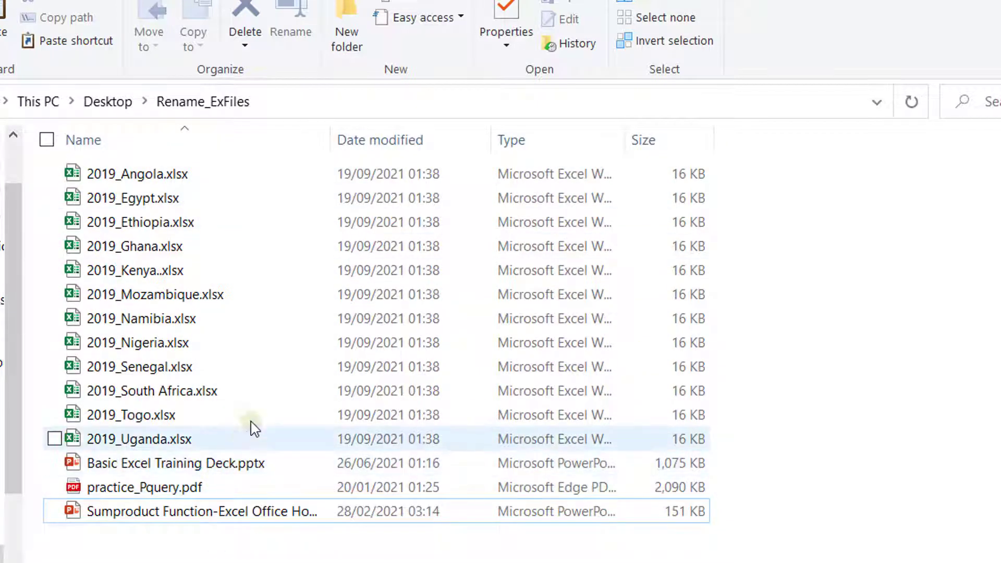
{"action": "mouse_move", "coordinate": [219, 255]}
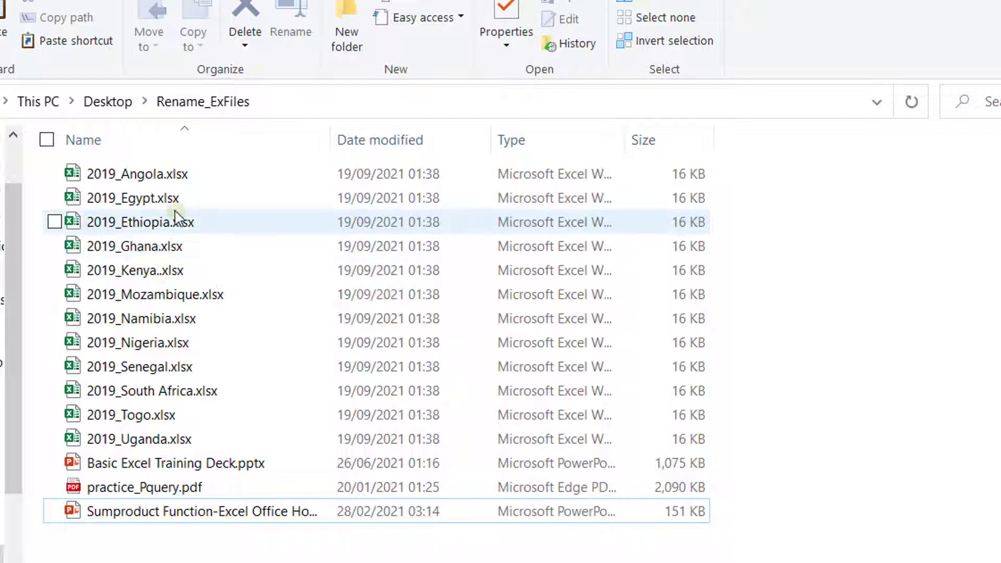
{"action": "mouse_move", "coordinate": [142, 211]}
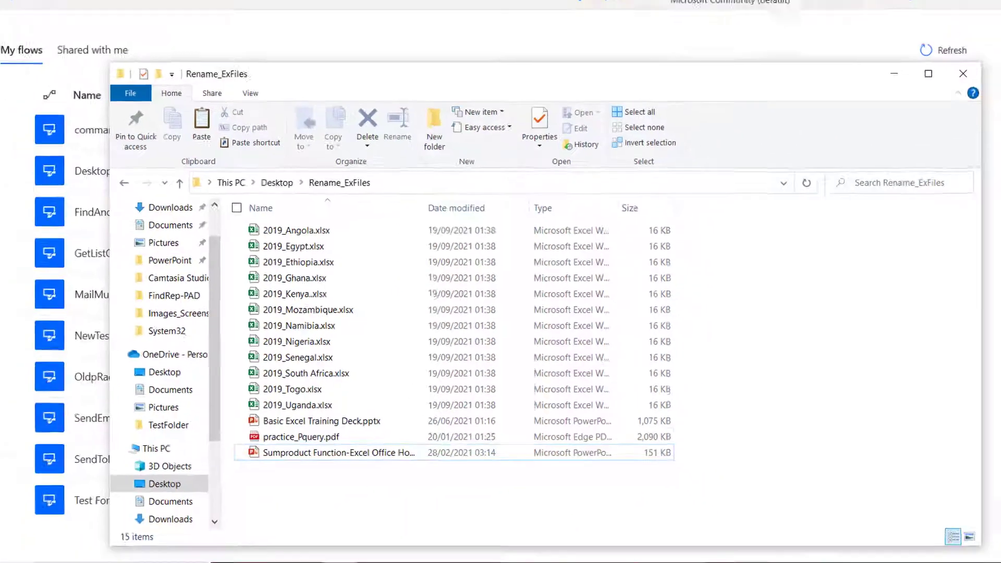
{"action": "left_click", "coordinate": [328, 11]}
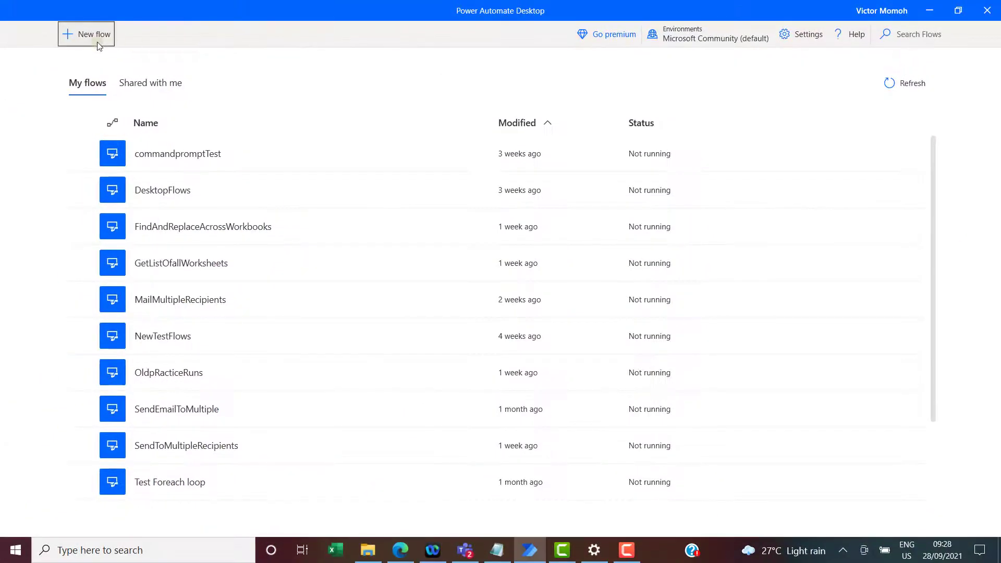
- Create a new flow named RenameAllWorkbooks
{"action": "left_click", "coordinate": [83, 34]}
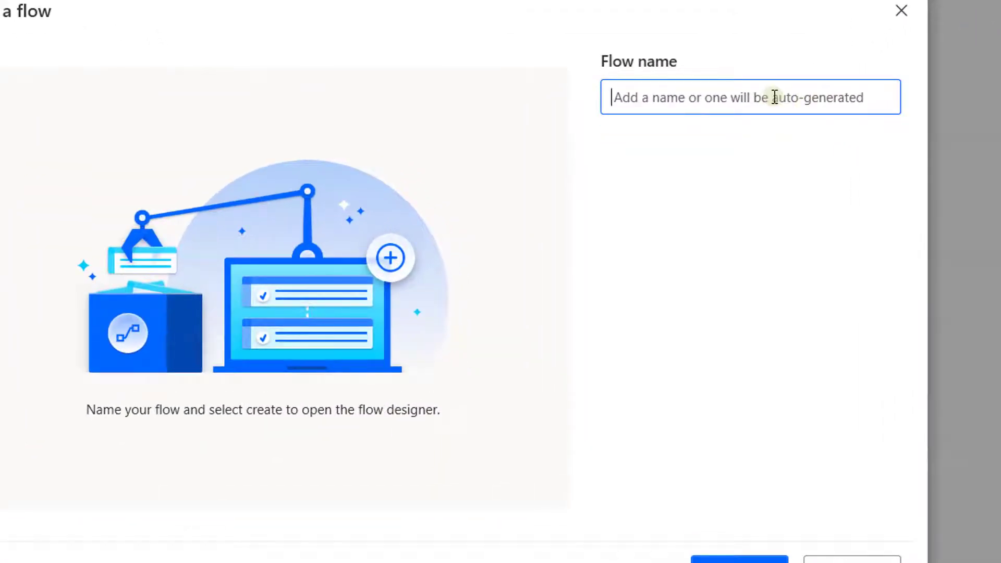
{"action": "type", "text": "RenameA"}
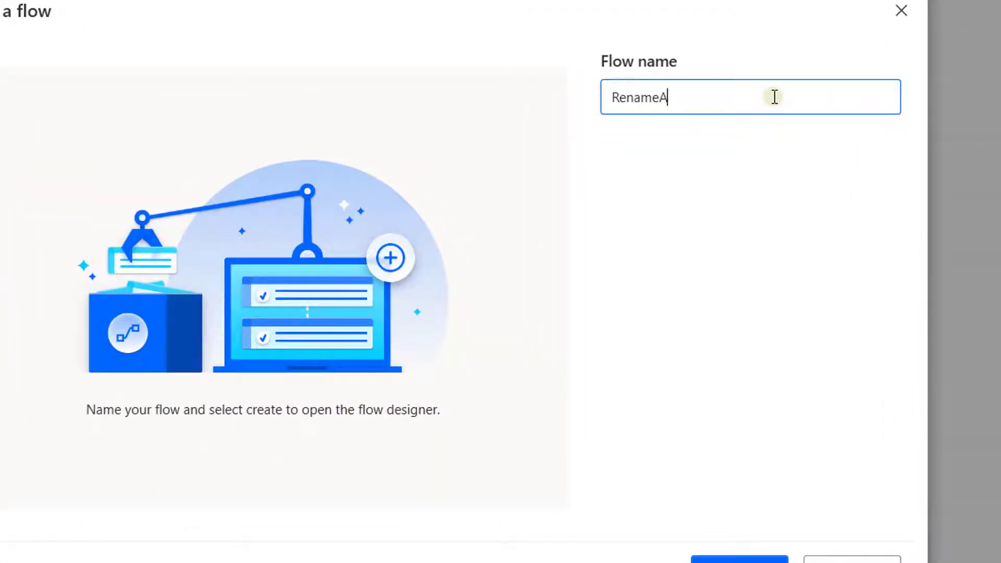
{"action": "type", "text": "llWorkbooks"}
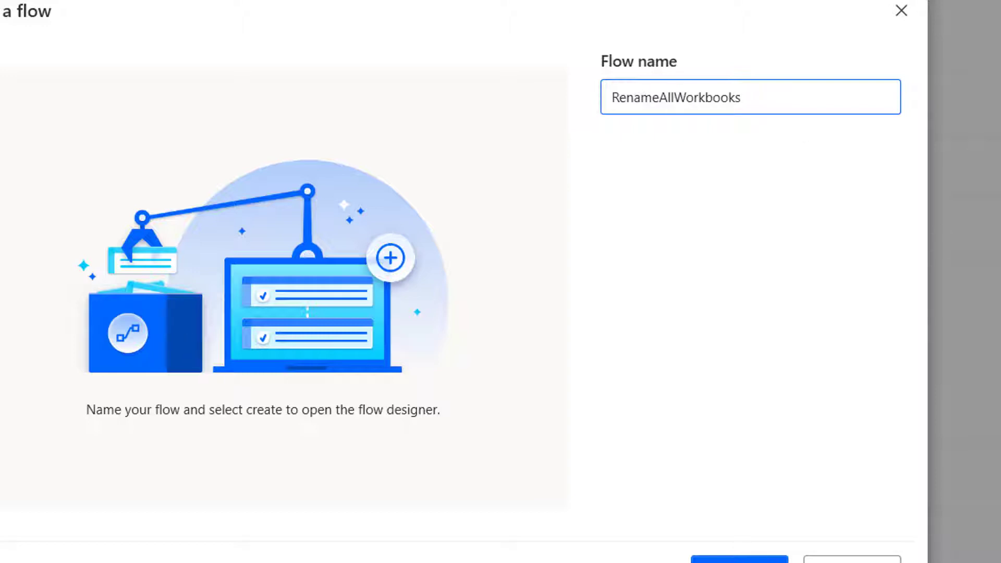
{"action": "left_click", "coordinate": [741, 560]}
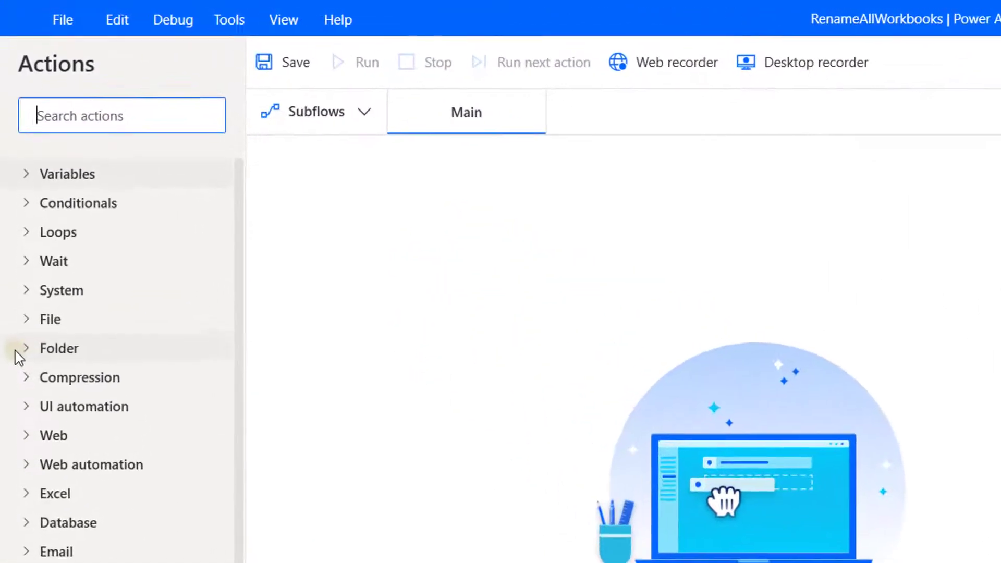
- Add a Get files in folder action and choose the Rename_ExFiles folder on the Desktop as its source
{"action": "left_click", "coordinate": [19, 358]}
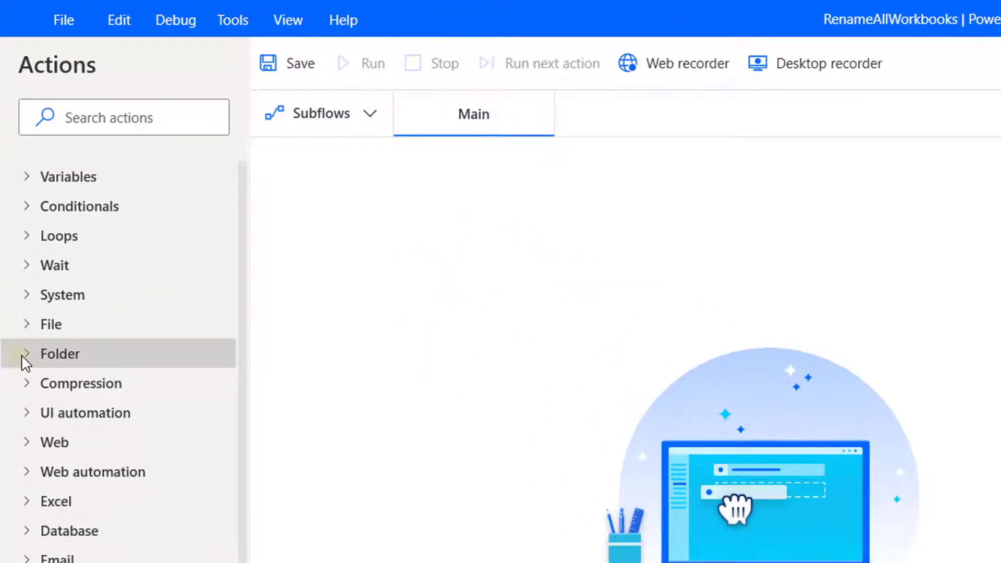
{"action": "left_click", "coordinate": [24, 355]}
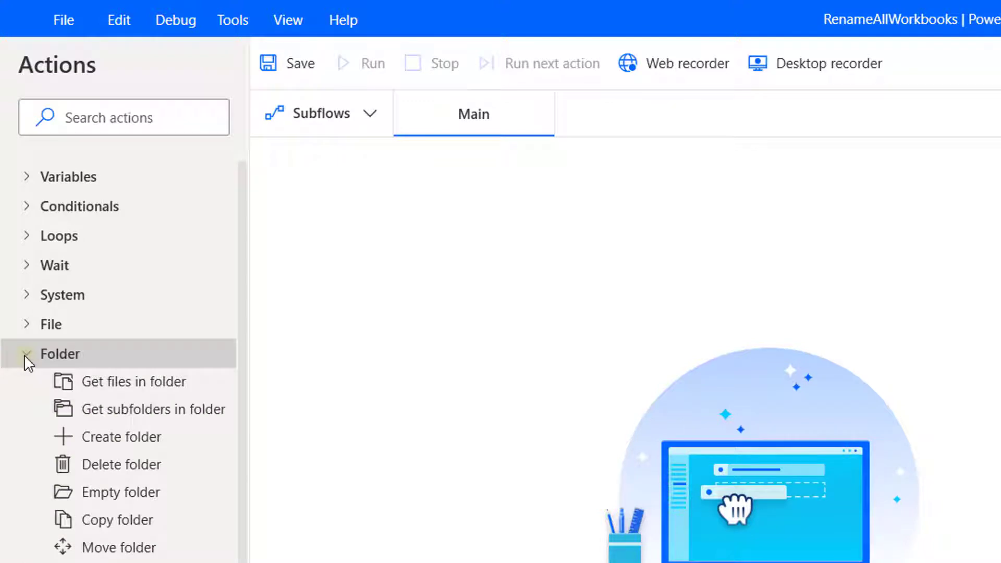
{"action": "left_click", "coordinate": [137, 380]}
{"action": "double_click", "coordinate": [134, 379]}
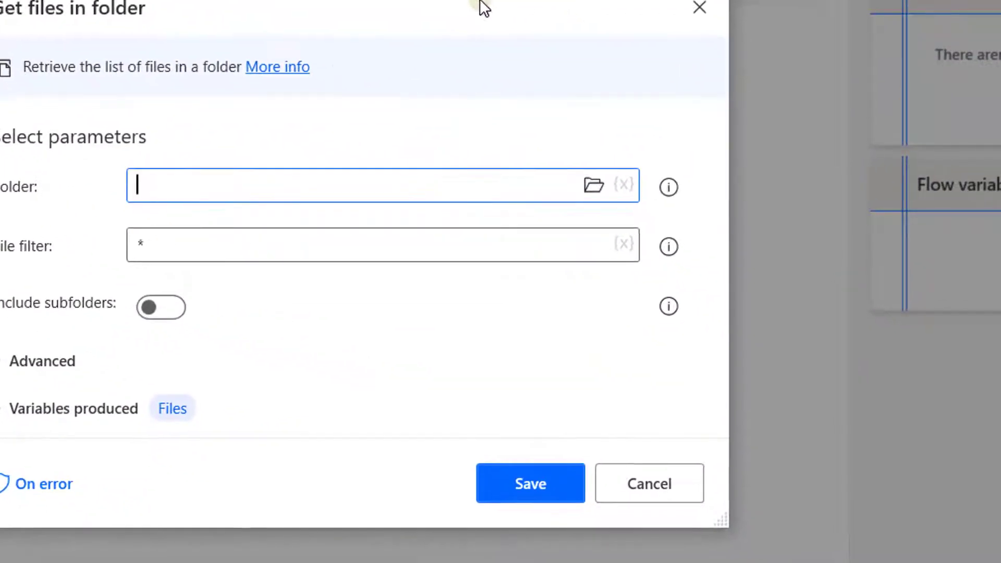
{"action": "left_click", "coordinate": [602, 188]}
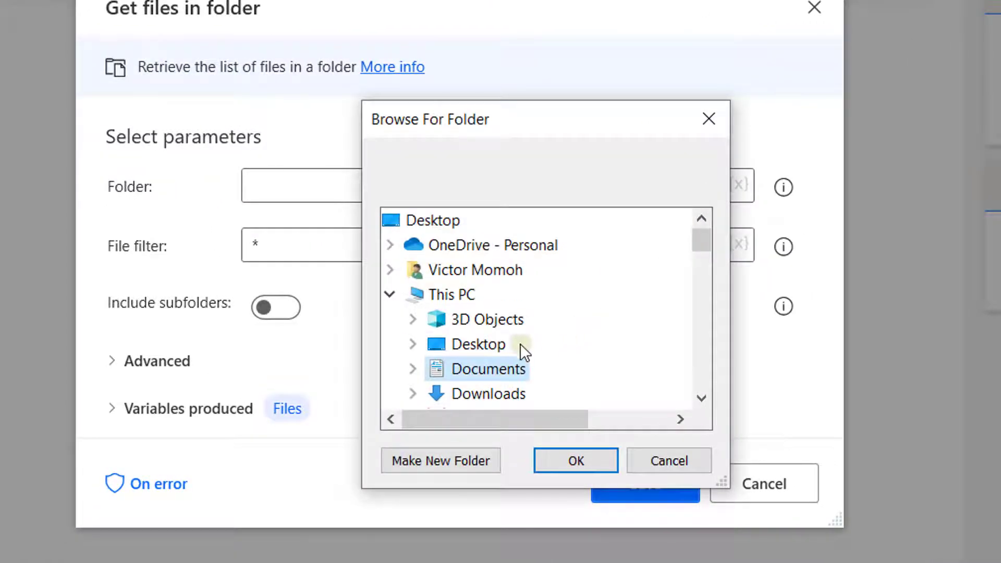
{"action": "left_click", "coordinate": [412, 344]}
{"action": "left_click_drag", "start_coordinate": [702, 248], "coordinate": [631, 280]}
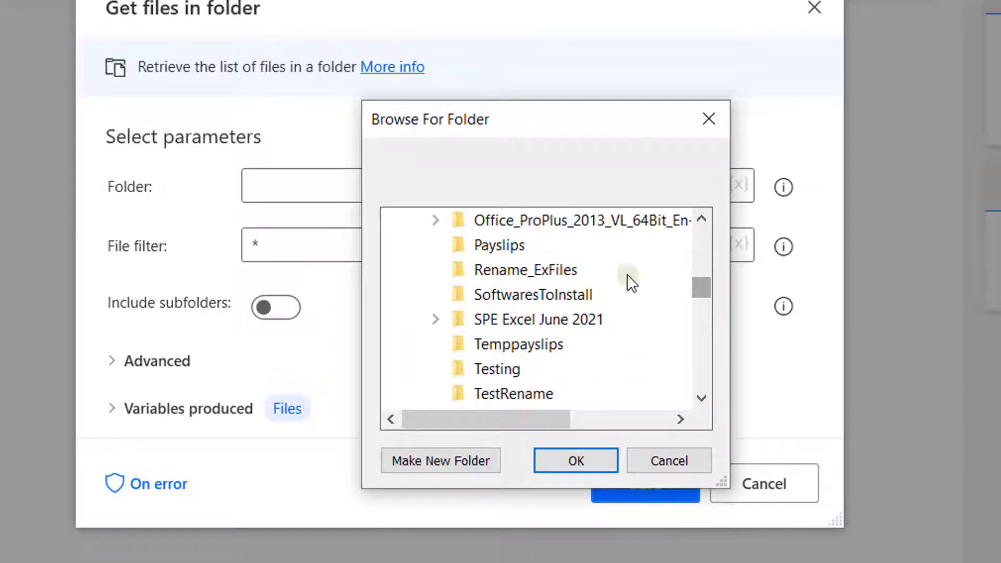
{"action": "left_click", "coordinate": [599, 465]}
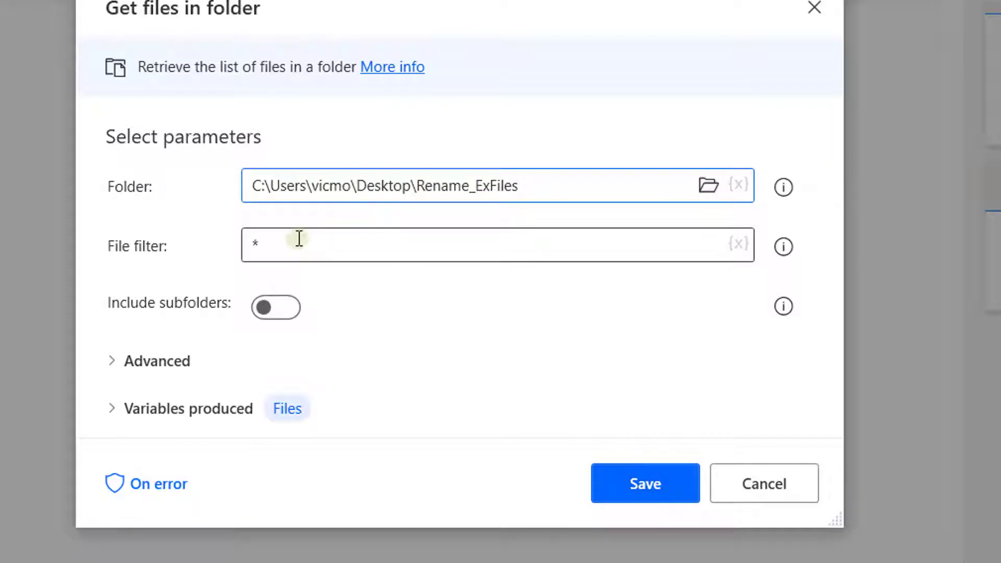
- Set the file filter to *xls* so only Excel workbooks are retrieved, and save the action
{"action": "mouse_move", "coordinate": [306, 249]}
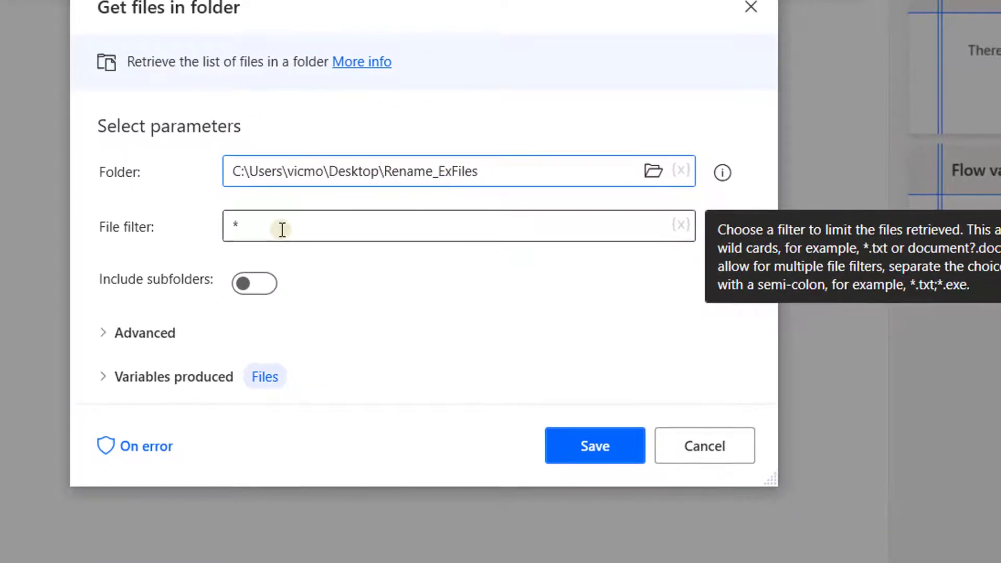
{"action": "left_click", "coordinate": [286, 233]}
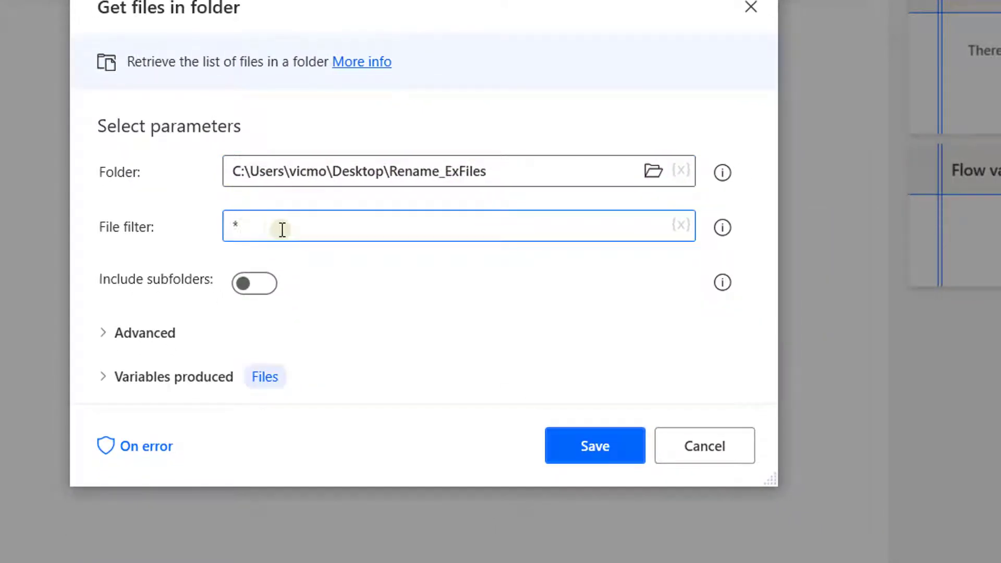
{"action": "type", "text": "xls*"}
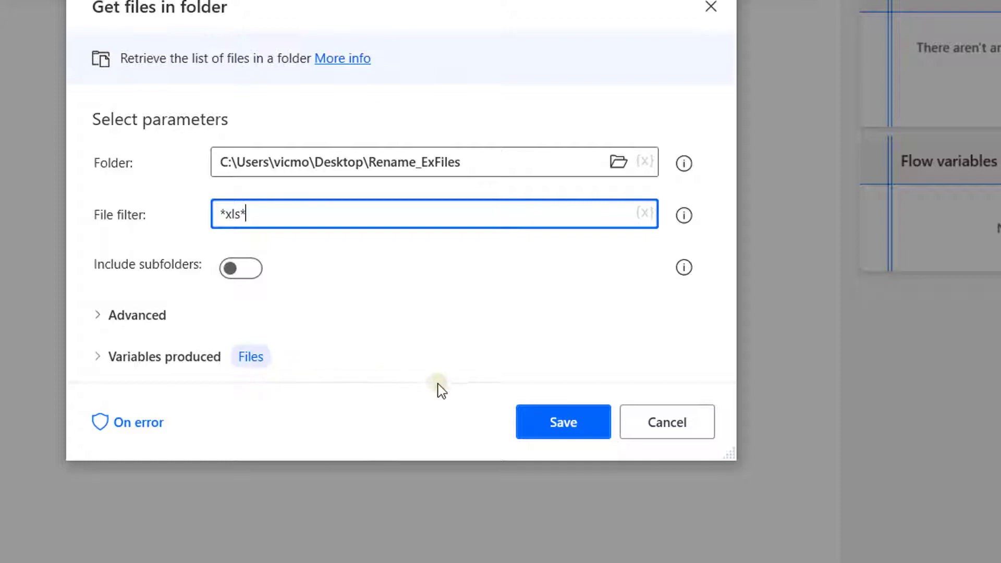
{"action": "left_click", "coordinate": [564, 418]}
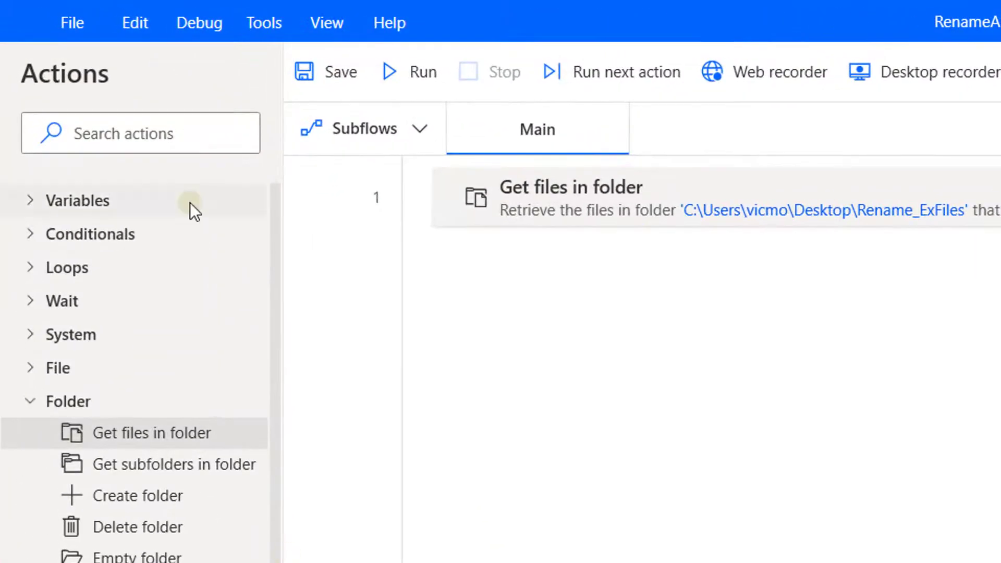
- Find the Rename file(s) action, add it to the end of the flow and use the Files variable as the files to rename
{"action": "left_click", "coordinate": [144, 137]}
{"action": "type", "text": "rename"}
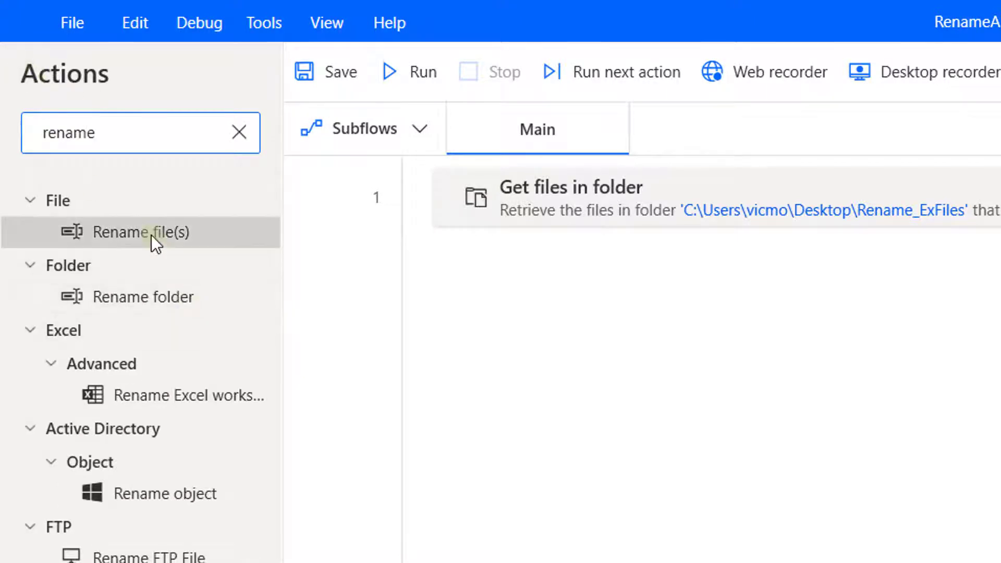
{"action": "left_click_drag", "start_coordinate": [150, 233], "coordinate": [709, 331]}
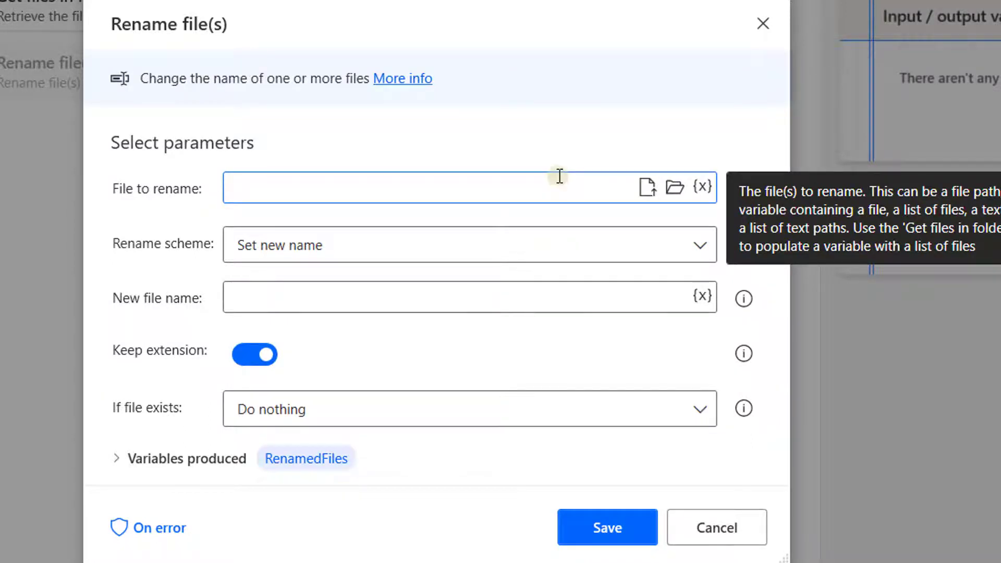
{"action": "left_click", "coordinate": [701, 187]}
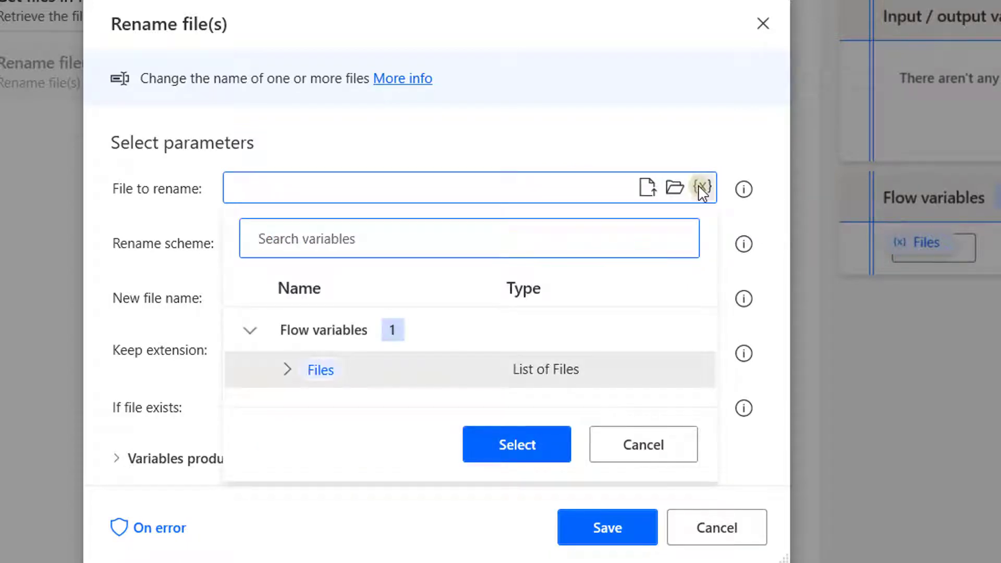
{"action": "left_click", "coordinate": [399, 380]}
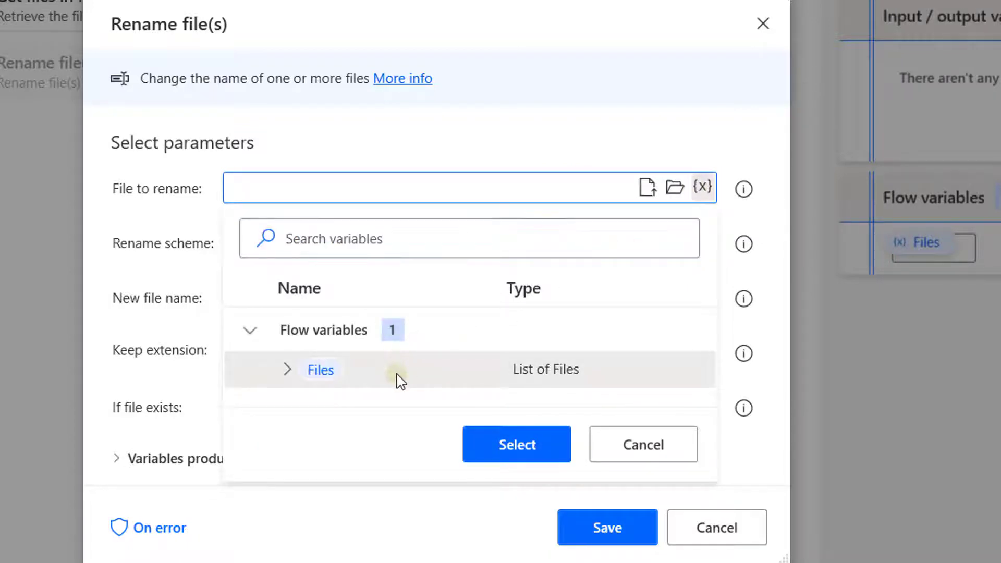
{"action": "left_click", "coordinate": [505, 438]}
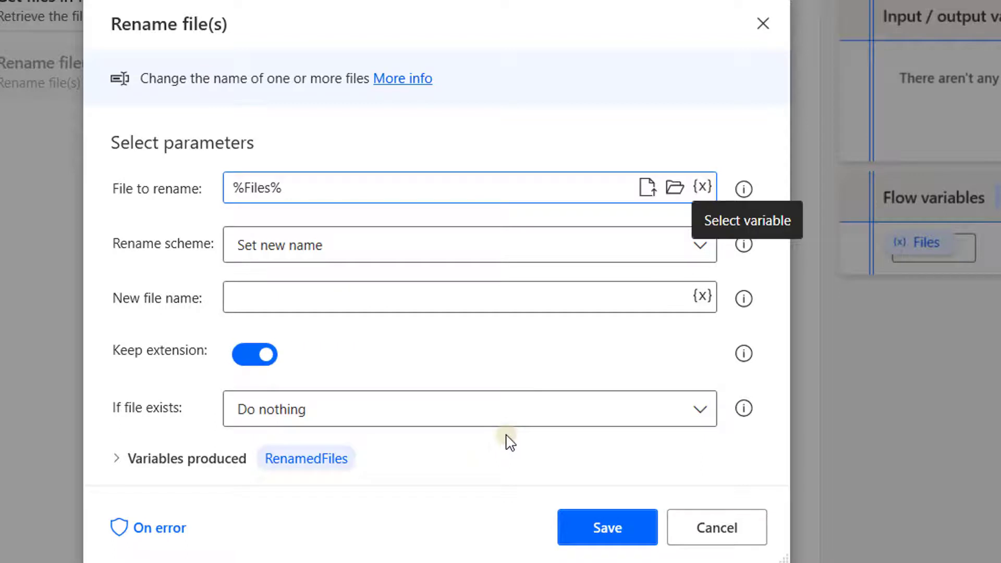
- Use the Replace text scheme to replace 2019 with 2020 in the file names, and save the rename action
{"action": "left_click", "coordinate": [700, 247]}
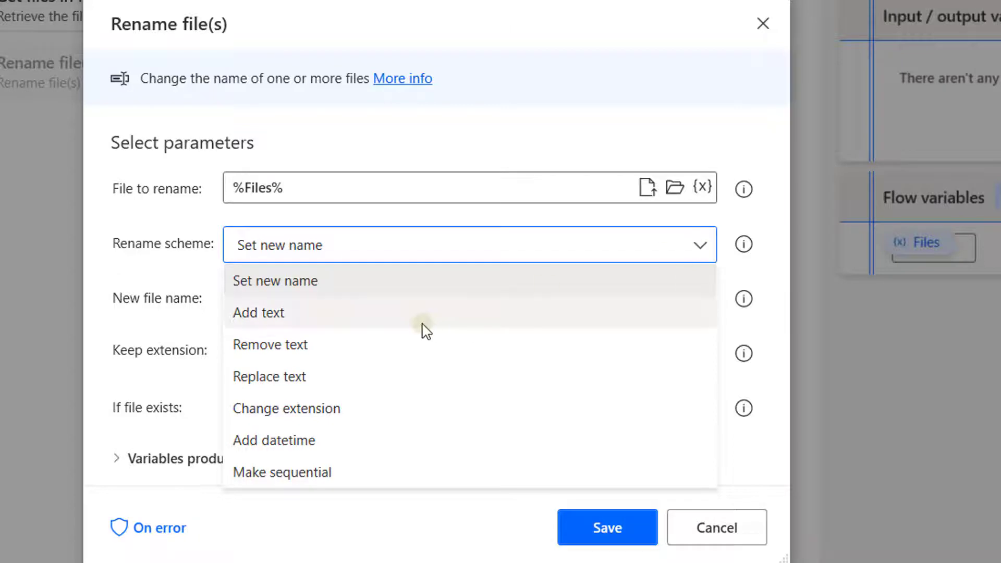
{"action": "left_click", "coordinate": [356, 371]}
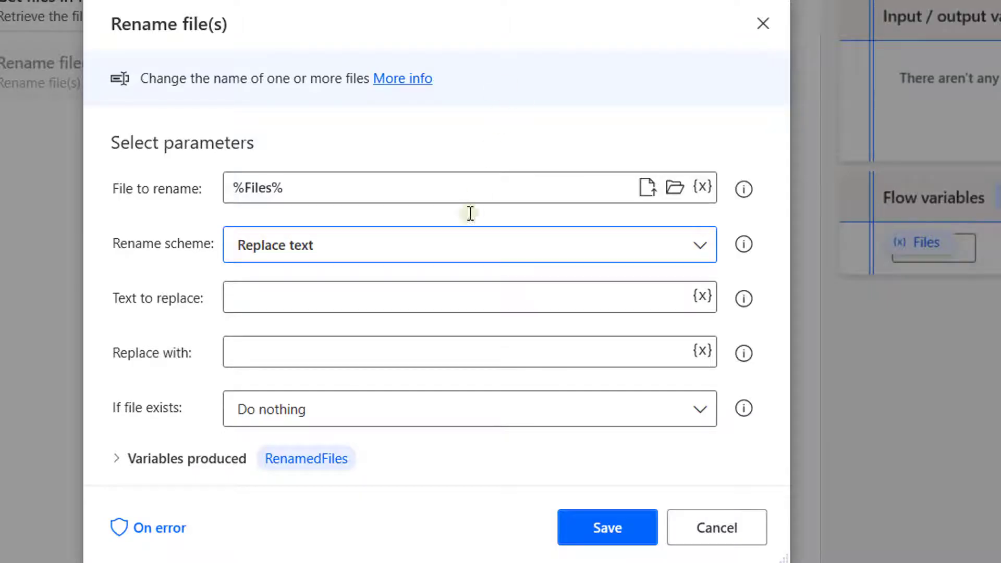
{"action": "left_click", "coordinate": [257, 298]}
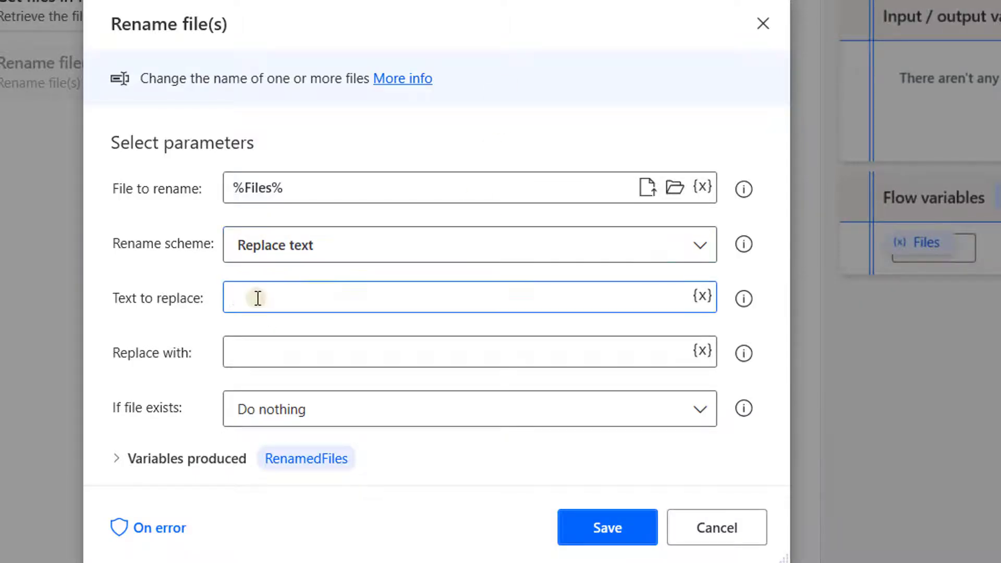
{"action": "type", "text": "2019"}
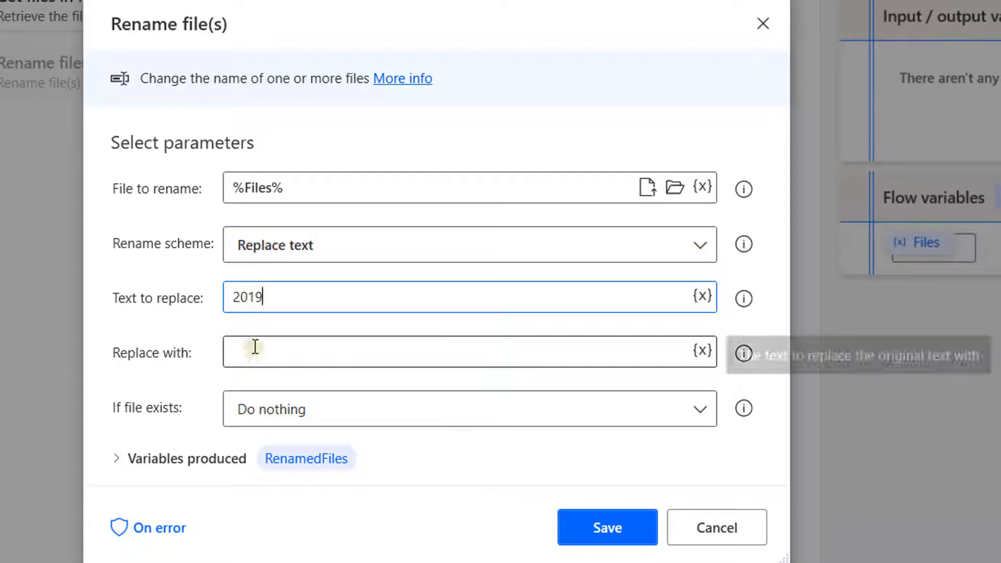
{"action": "left_click", "coordinate": [254, 347]}
{"action": "type", "text": "2020"}
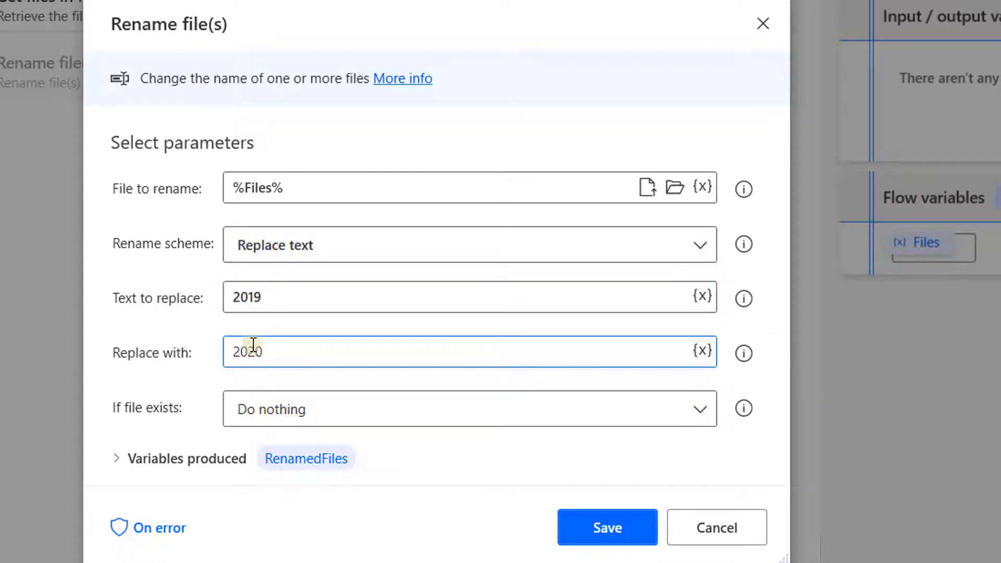
{"action": "left_click", "coordinate": [348, 416]}
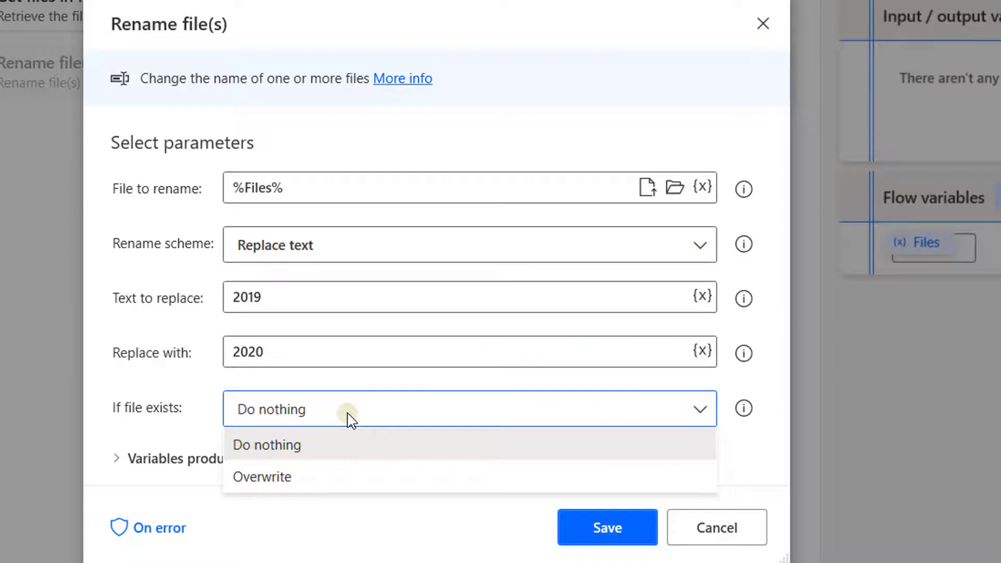
{"action": "left_click", "coordinate": [348, 416]}
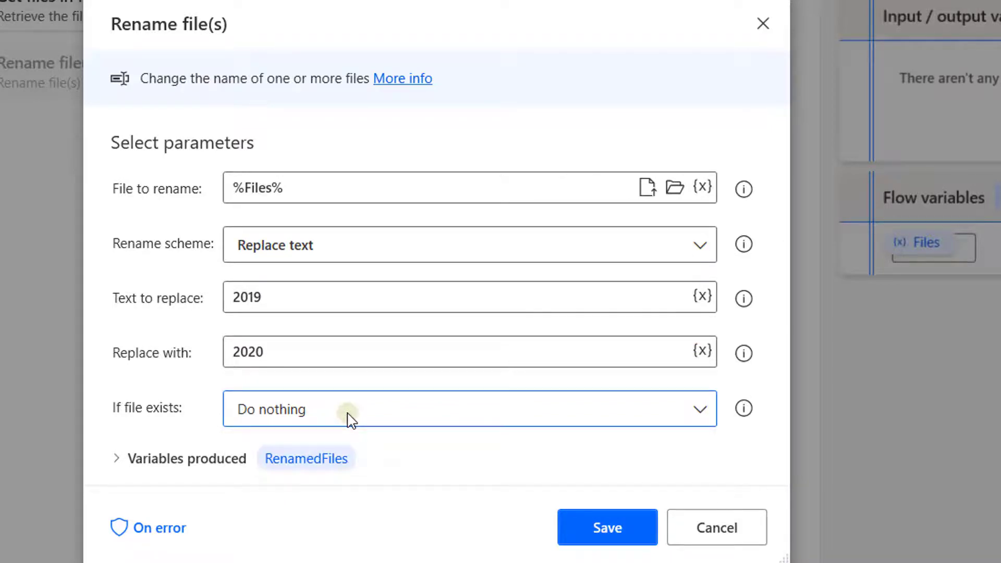
{"action": "left_click", "coordinate": [698, 417]}
{"action": "left_click", "coordinate": [699, 420]}
{"action": "left_click", "coordinate": [622, 527]}
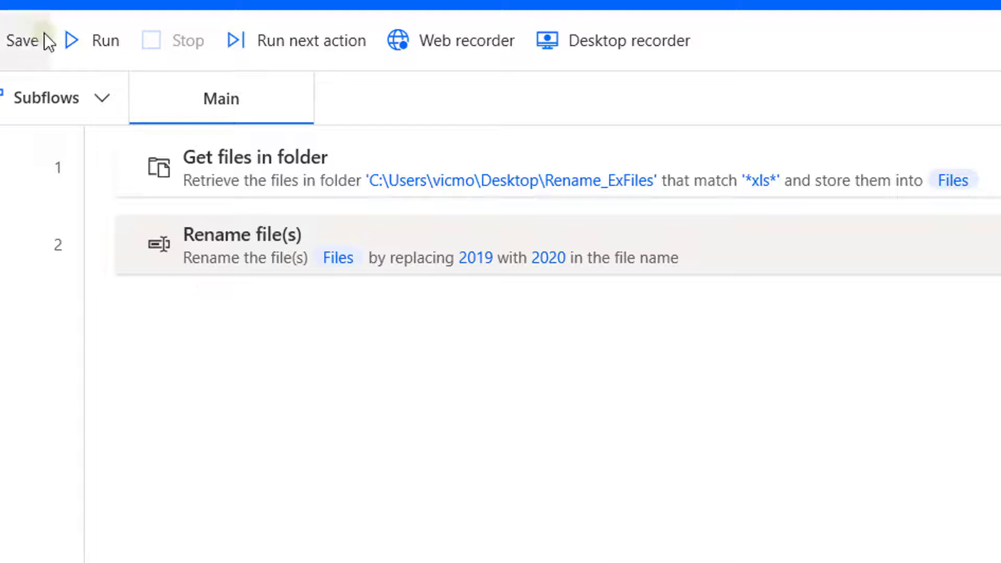
- Run the flow to replace the year in the workbook names, and check the files in the Rename_ExFiles folder
{"action": "left_click", "coordinate": [74, 43]}
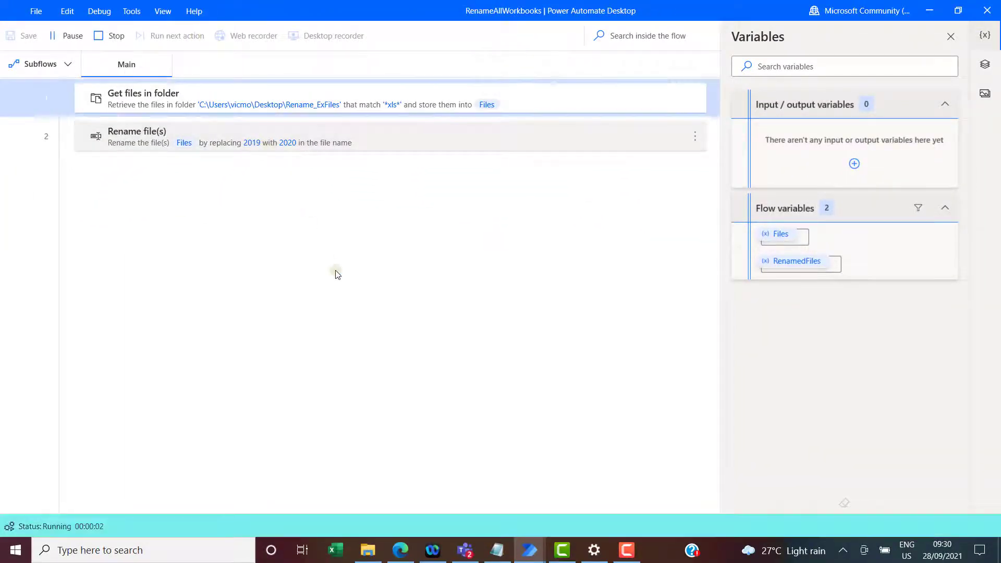
{"action": "left_click", "coordinate": [368, 550]}
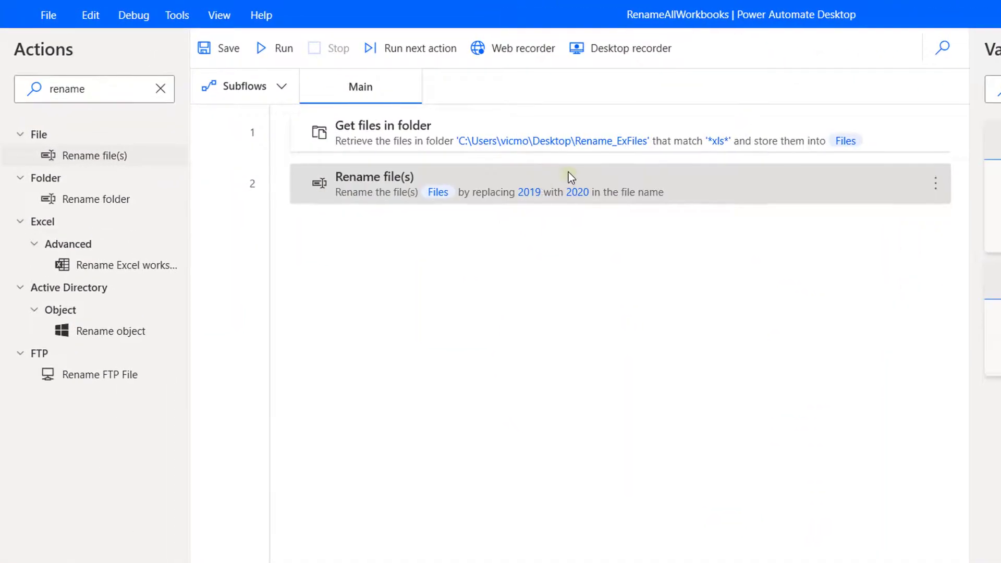
- Edit the Rename file(s) action to use the Add text scheme with the text _Report, and save it
{"action": "double_click", "coordinate": [568, 172]}
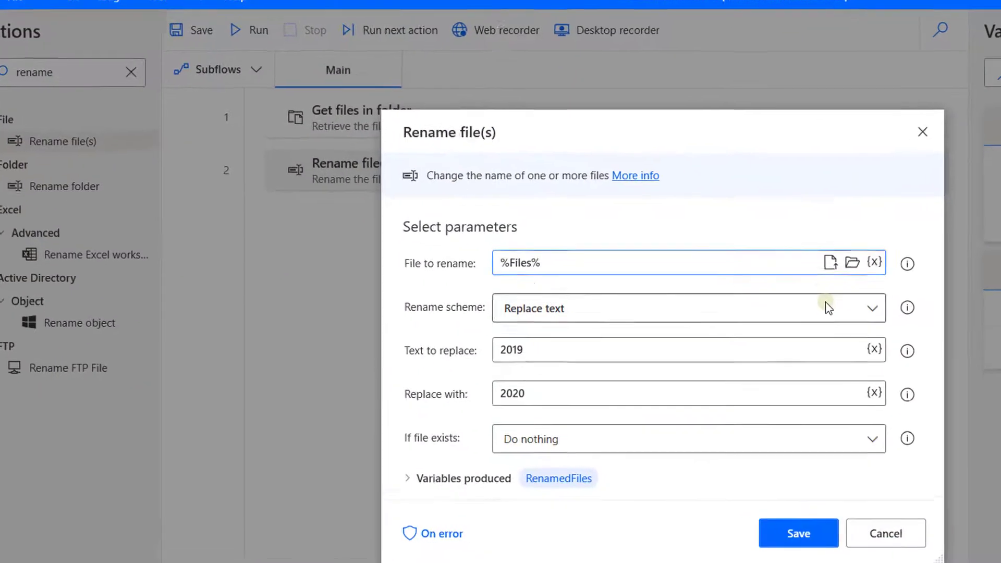
{"action": "left_click", "coordinate": [874, 311]}
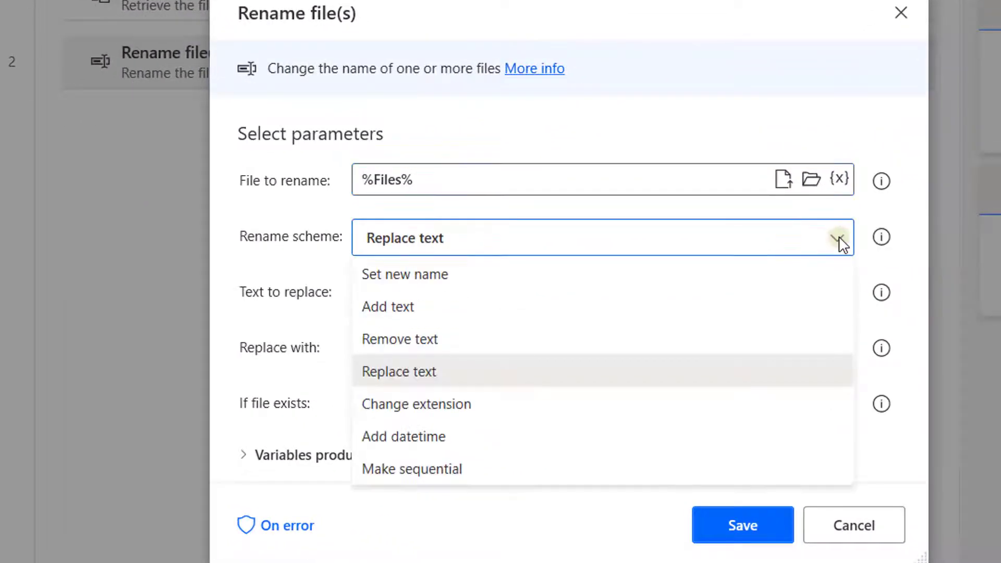
{"action": "left_click", "coordinate": [505, 315]}
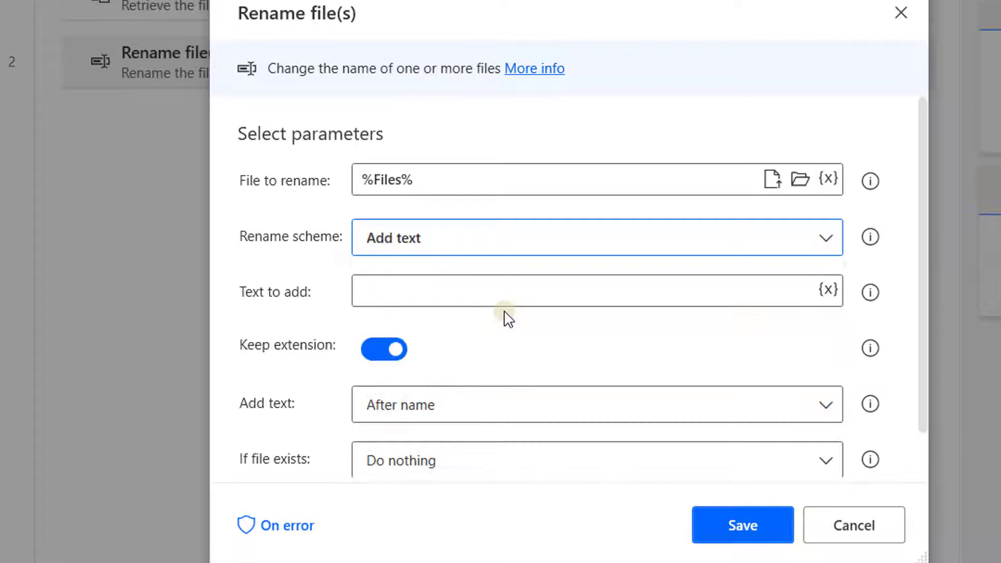
{"action": "left_click", "coordinate": [406, 287]}
{"action": "type", "text": "_Report"}
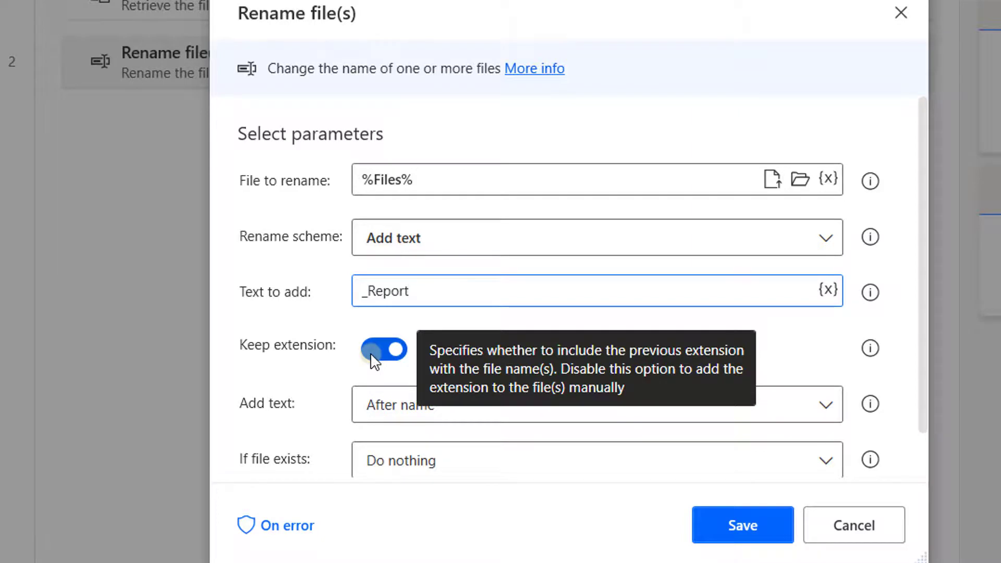
{"action": "left_click", "coordinate": [749, 521]}
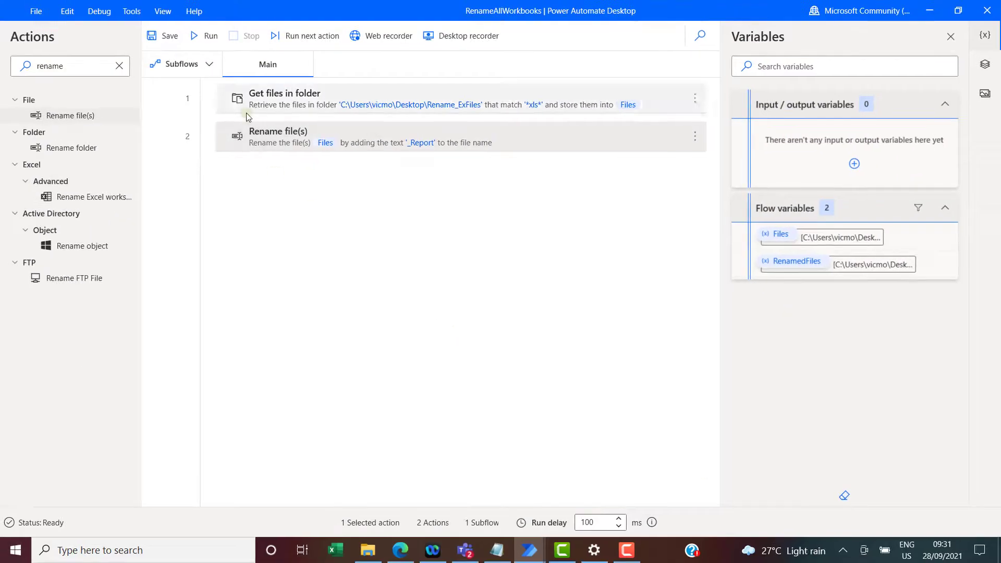
- Run the flow to add the _Report text to the workbook names, and open the Rename_ExFiles folder to check them
{"action": "left_click", "coordinate": [197, 36]}
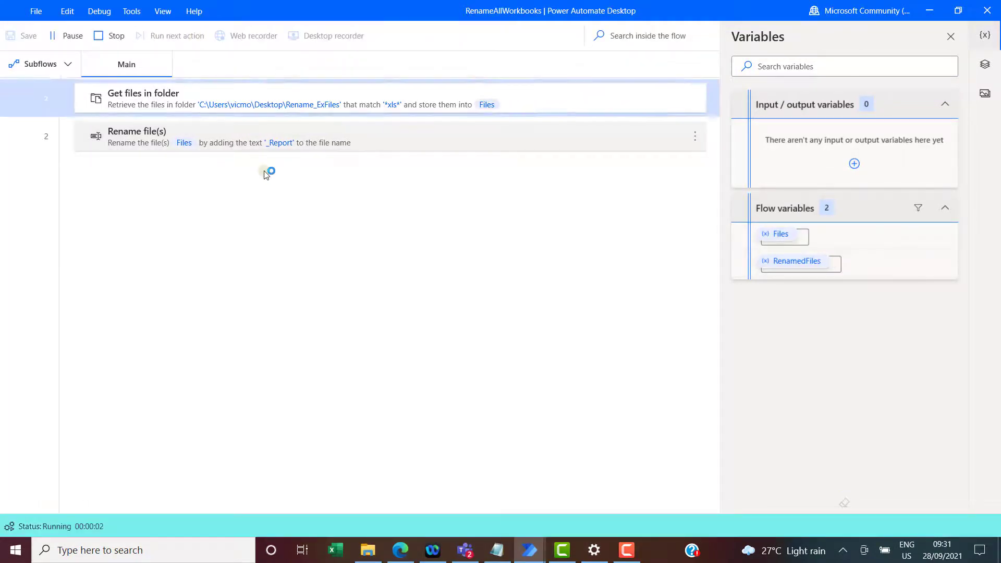
{"action": "left_click", "coordinate": [368, 550]}
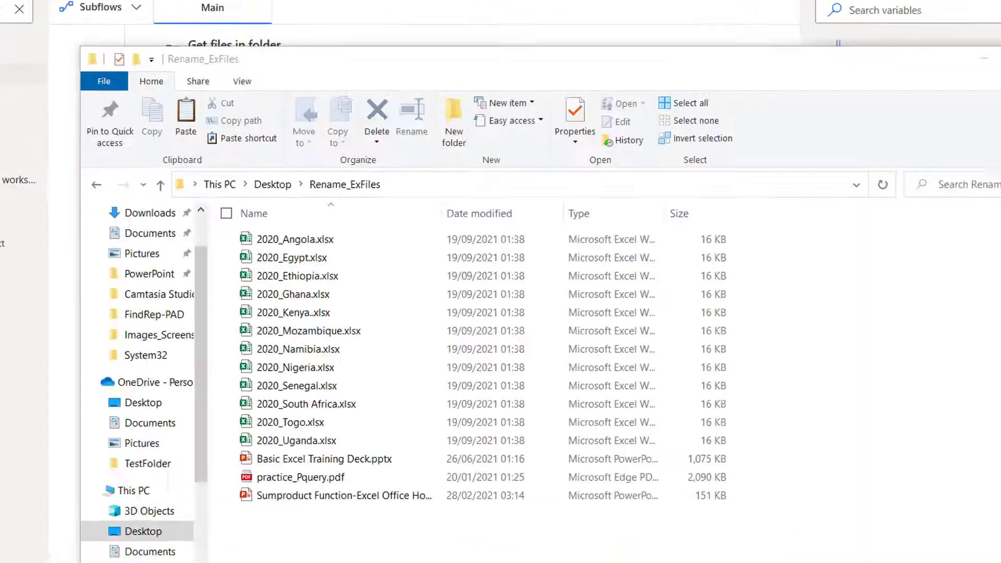